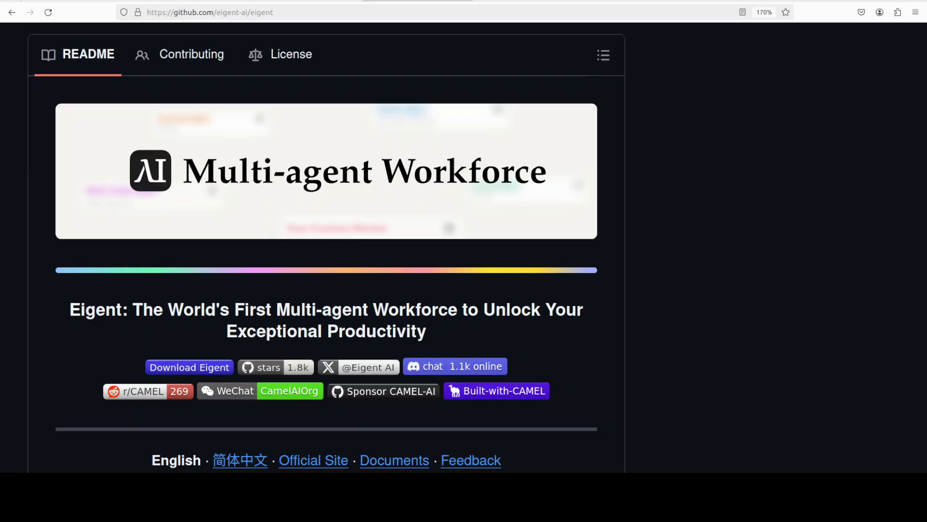
View the YouTube channel's search results for eigent, and return to the eigent-ai/eigent GitHub page.
key("ctrl+shift+Tab")
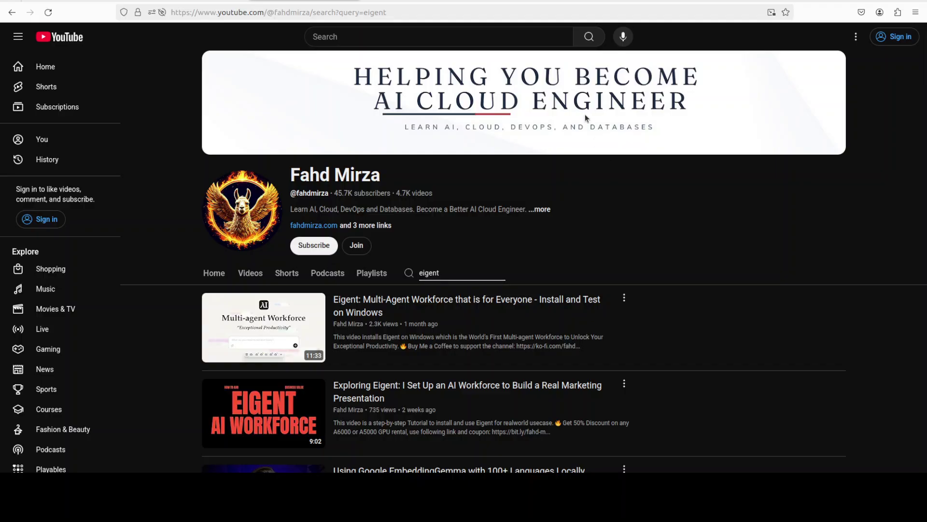
left_click(419, 1)
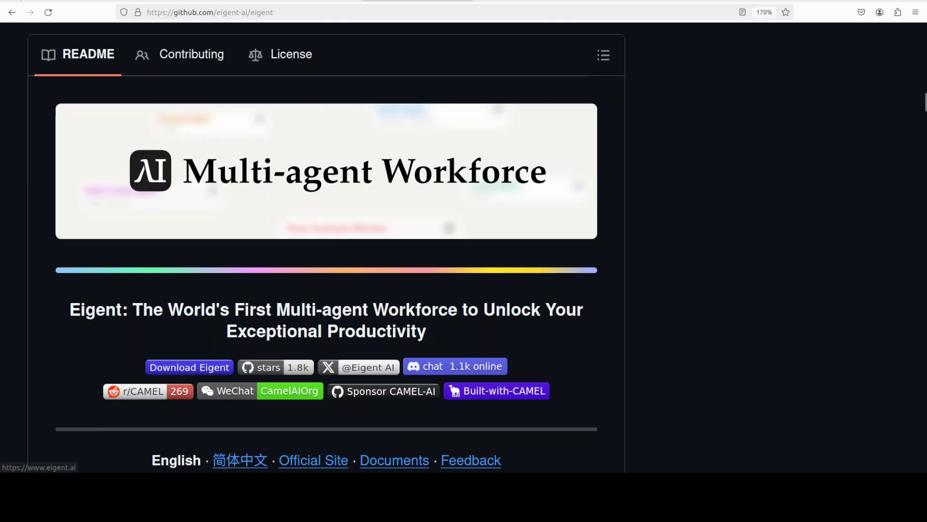
Switch to the terminal, check the GPU with nvidia-smi, and clear the screen.
left_click(5, 101)
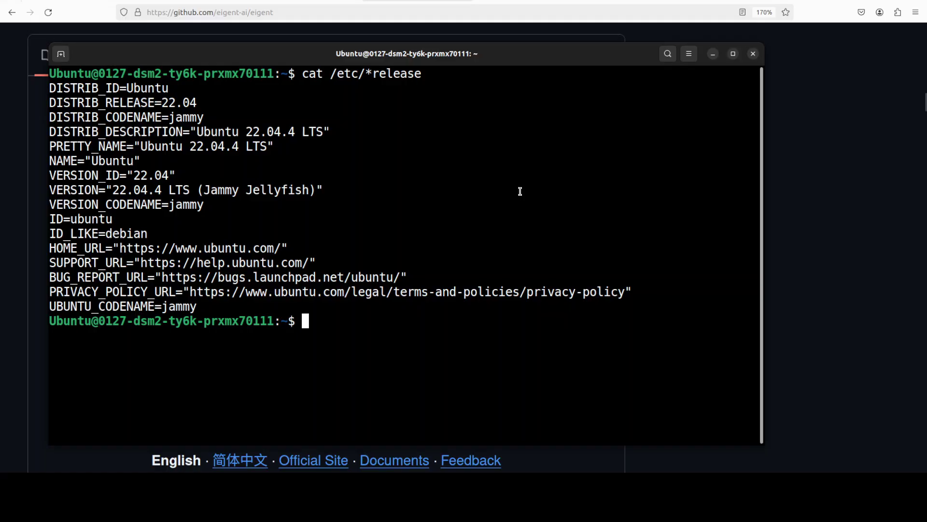
type("nvidia-smi")
key("Return")
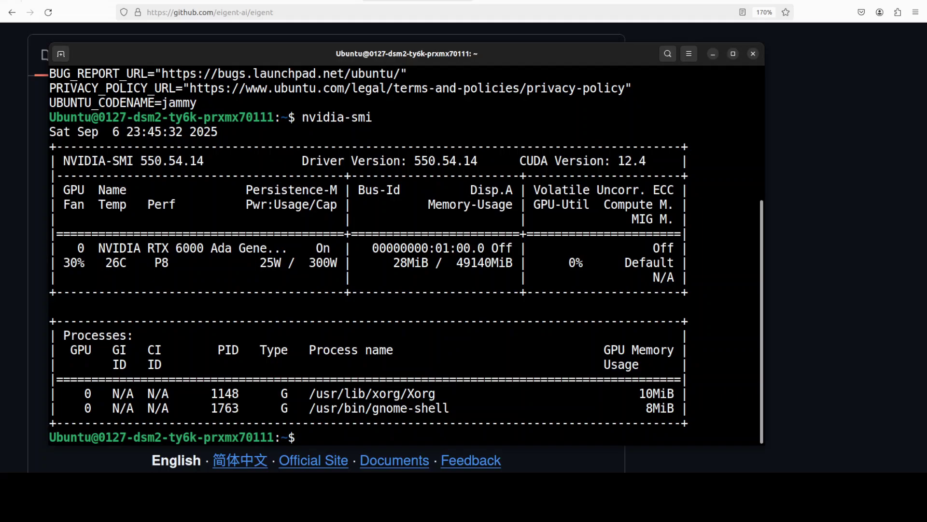
type("clear")
key("Return")
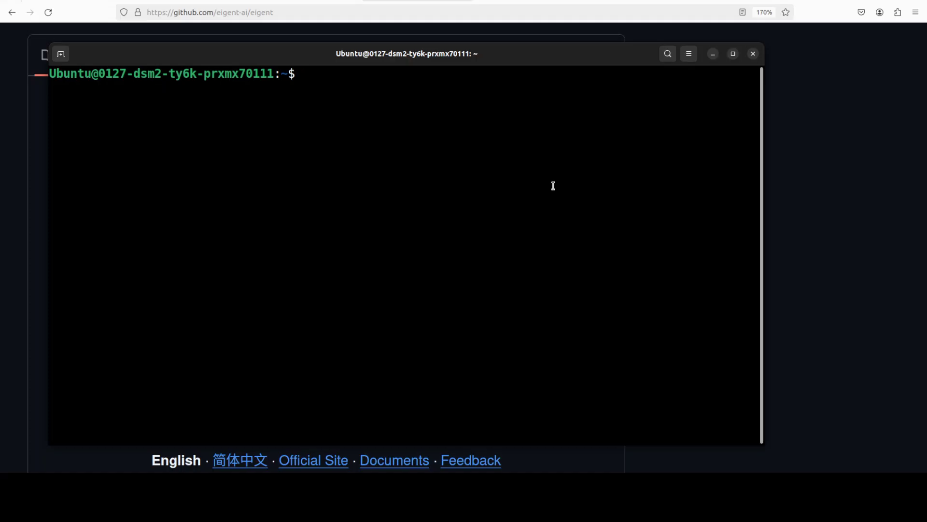
Create a conda environment named ai with Python 3.11 and activate it.
right_click(304, 120)
left_click(319, 153)
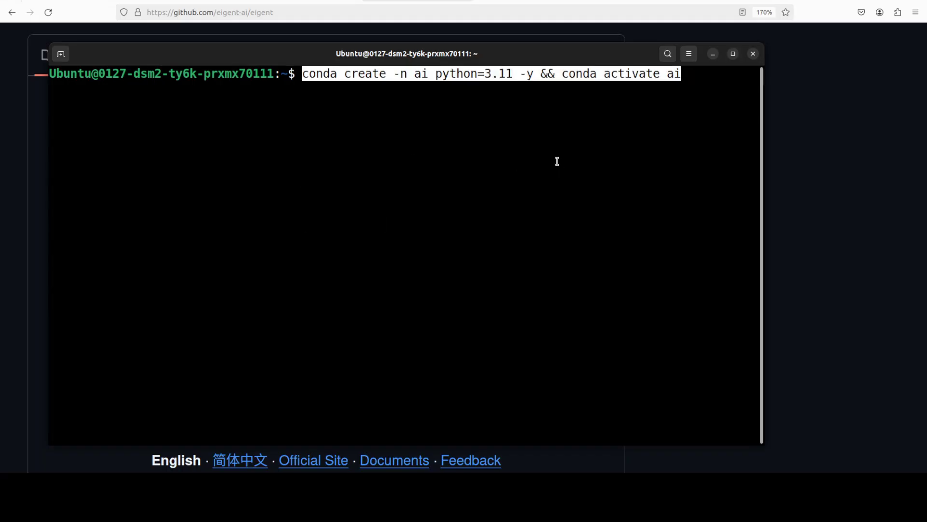
key("Return")
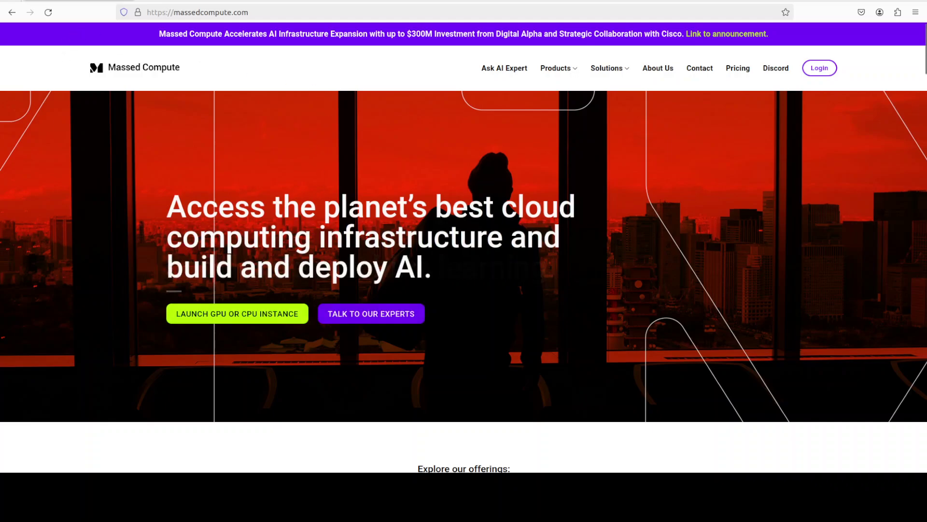
left_click(15, 100)
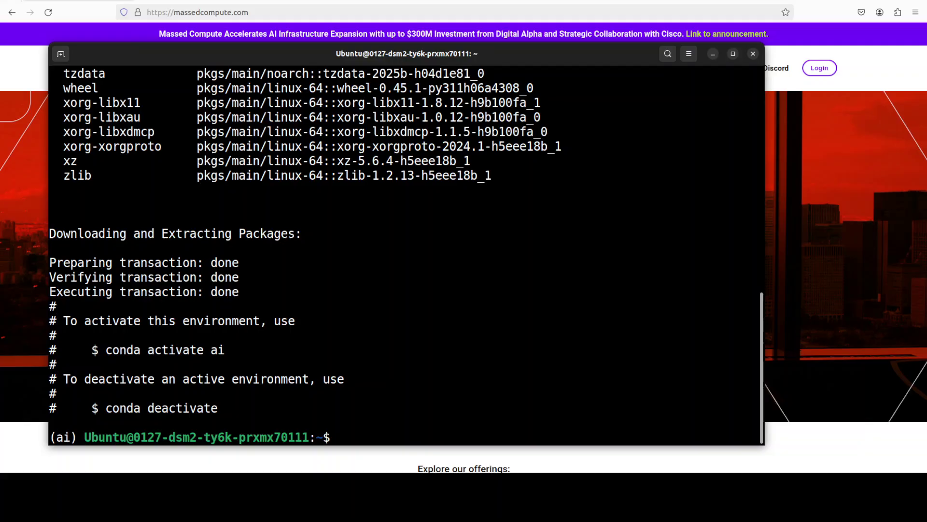
right_click(391, 271)
left_click(577, 305)
type("git clone https://github.com/eigent-ai/eigent.git && cd eigent")
key("Return")
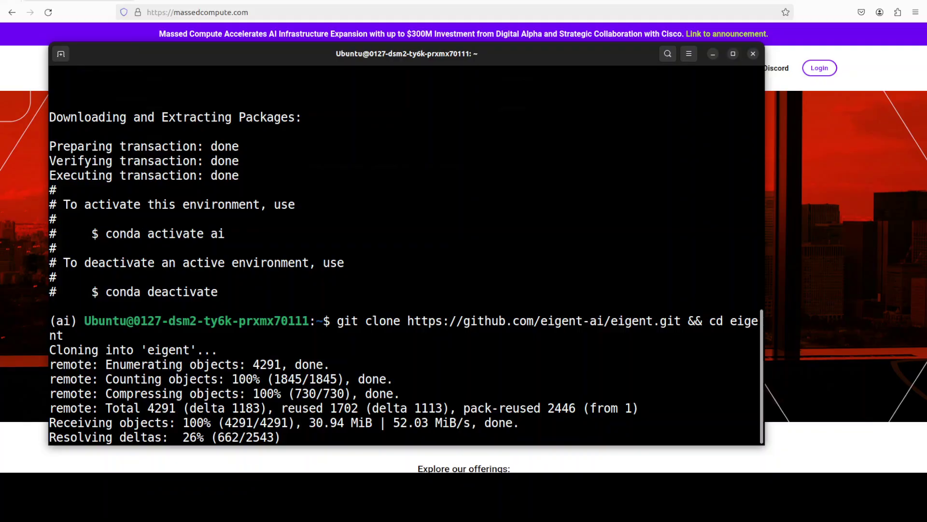
type("clear")
key("Return")
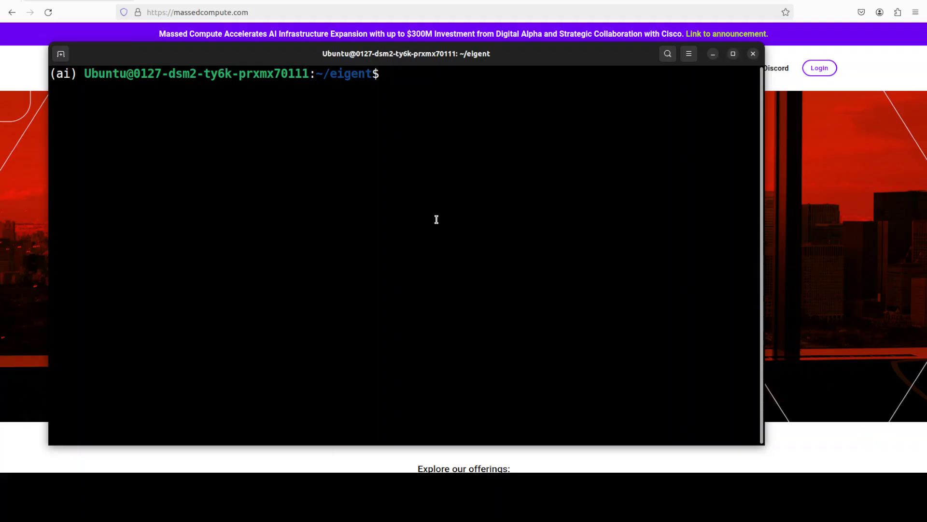
Check the installed versions of node, npm and docker, and clear the terminal.
type("node --version")
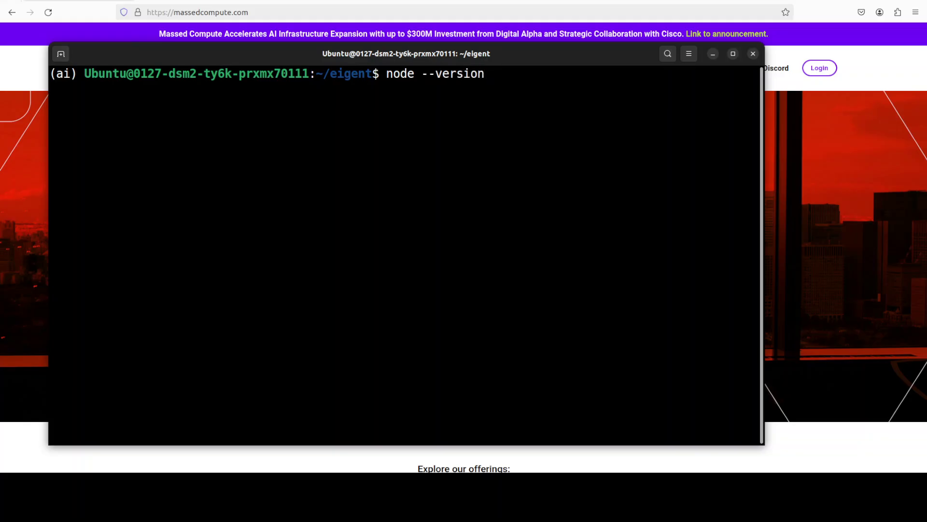
key("Return")
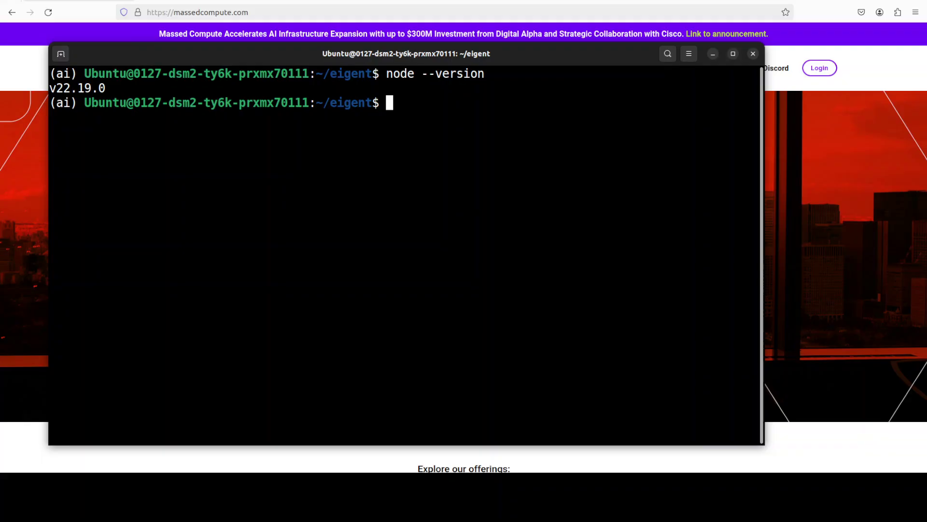
type("npm --version")
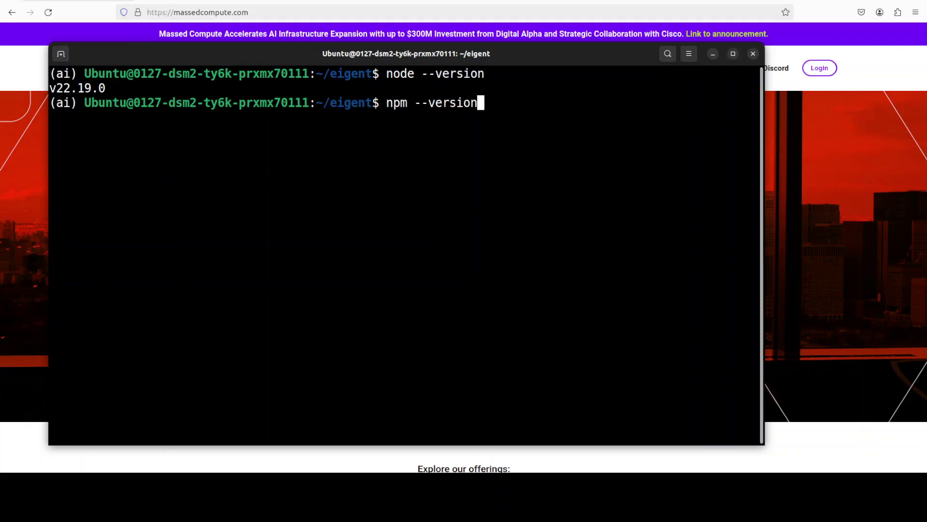
key("Return")
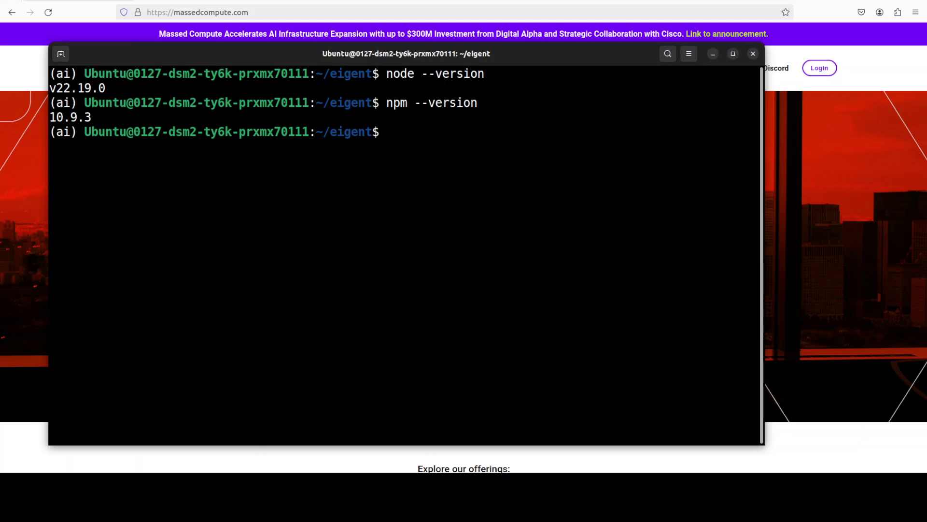
type("docker --version")
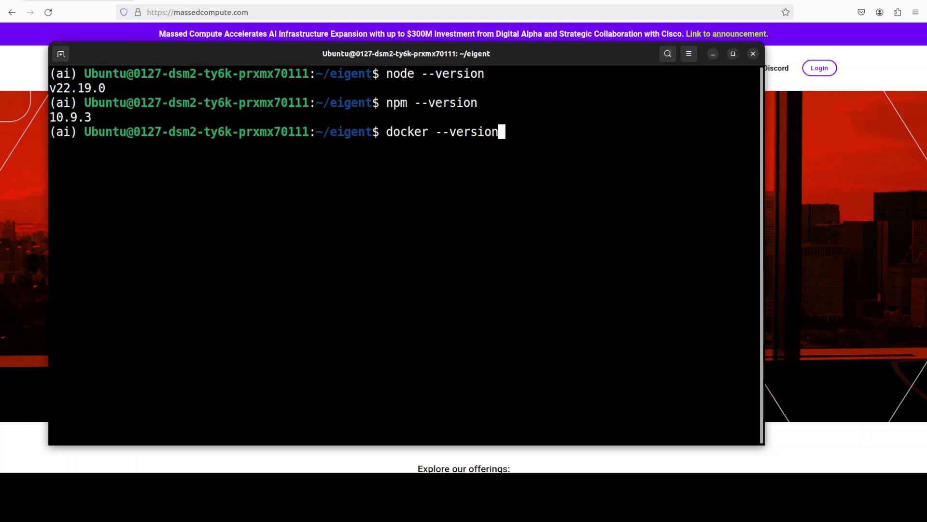
key("Return")
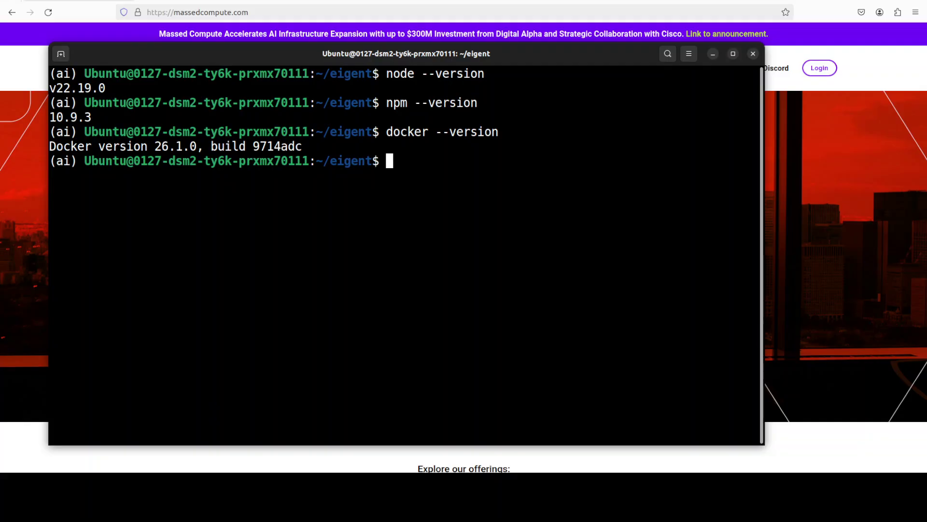
type("clear")
key("Return")
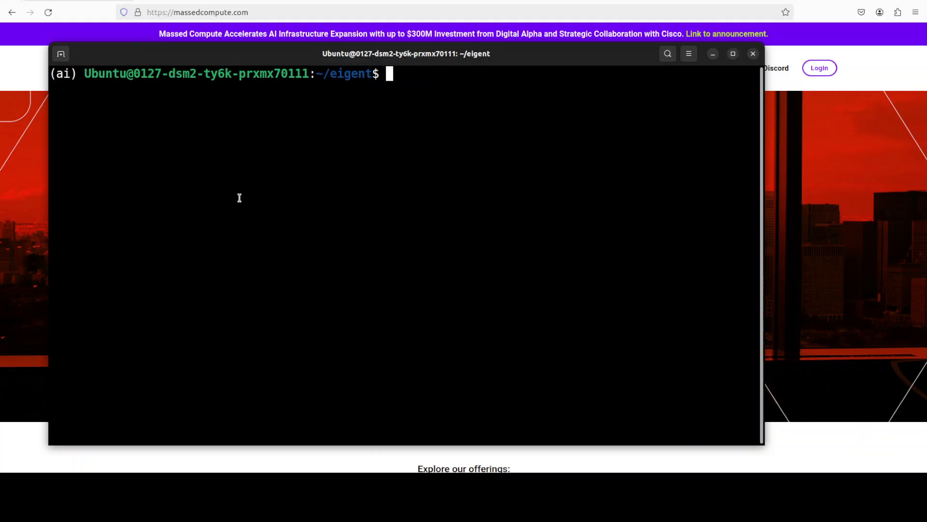
Change into the server directory and list all its files, including hidden ones, with details.
type("cd server")
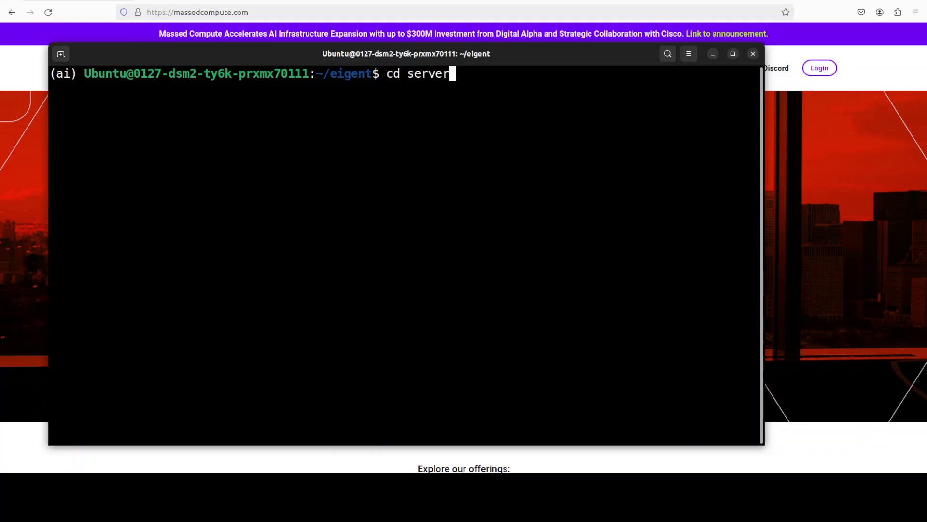
key("Return")
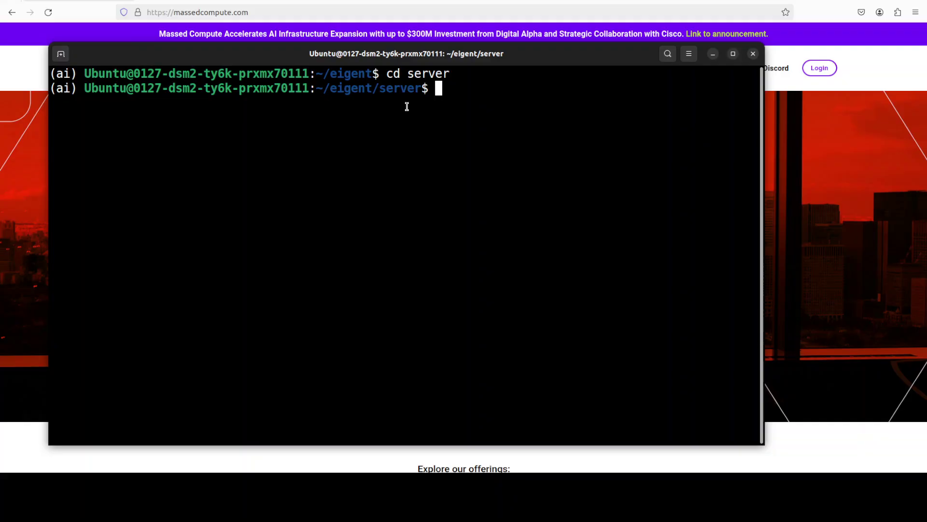
type("ls")
key("Return")
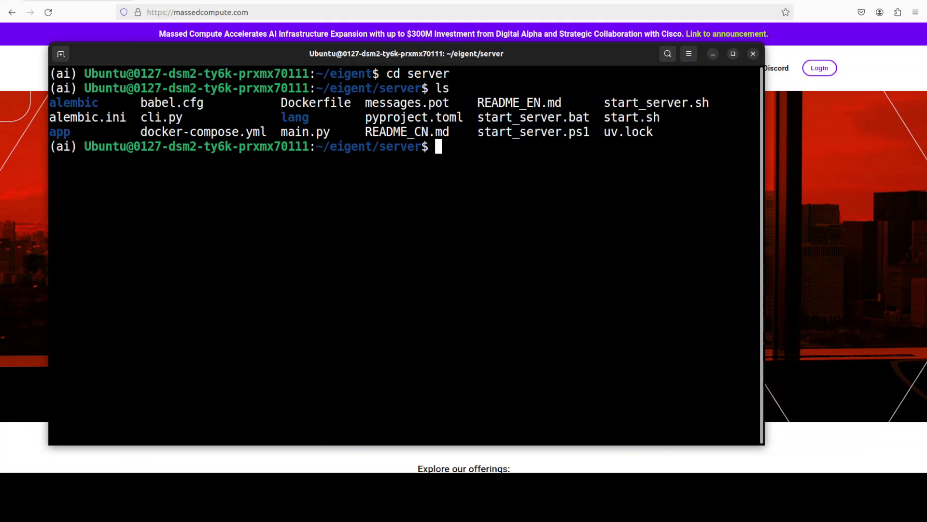
type("ls -la")
key("Return")
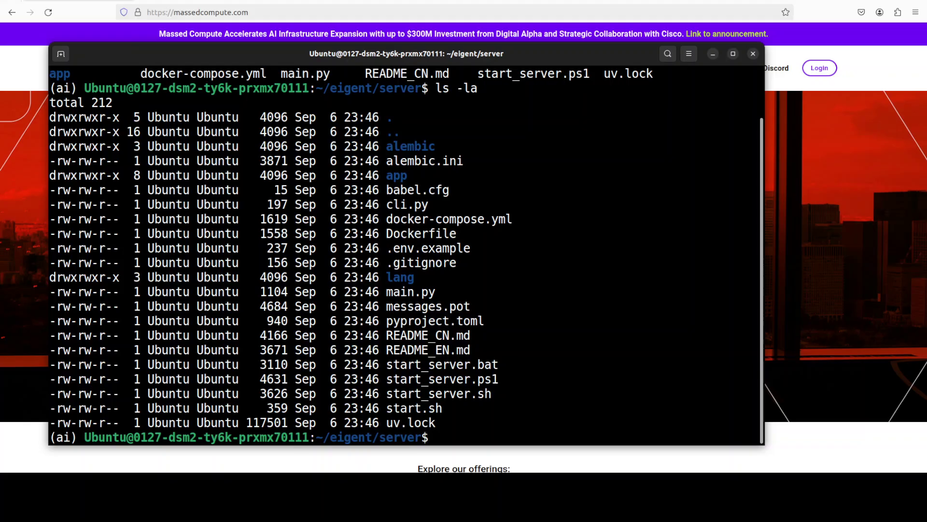
Copy .env.example to .env in the server directory.
type("cp .env")
key("Tab")
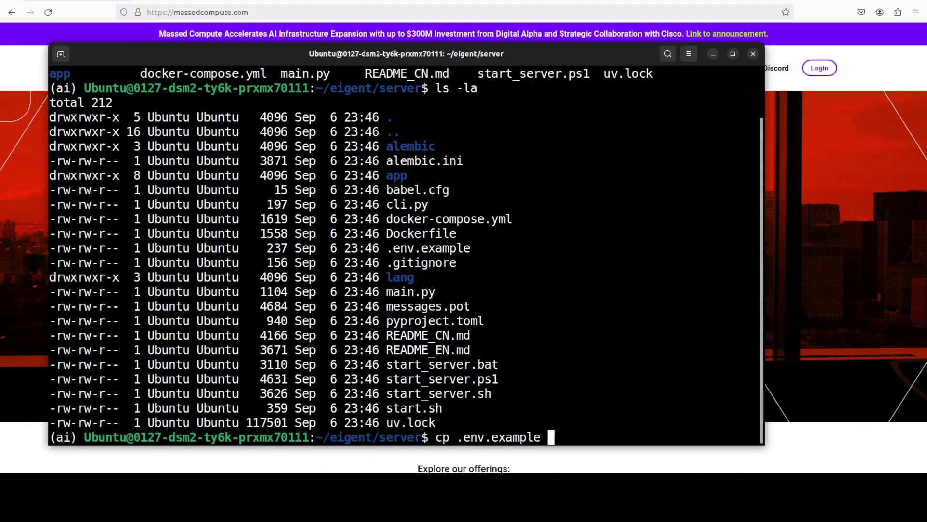
type(".env")
key("Return")
Open the server folder in VS Code as a trusted workspace and view its .env file.
type("cod e")
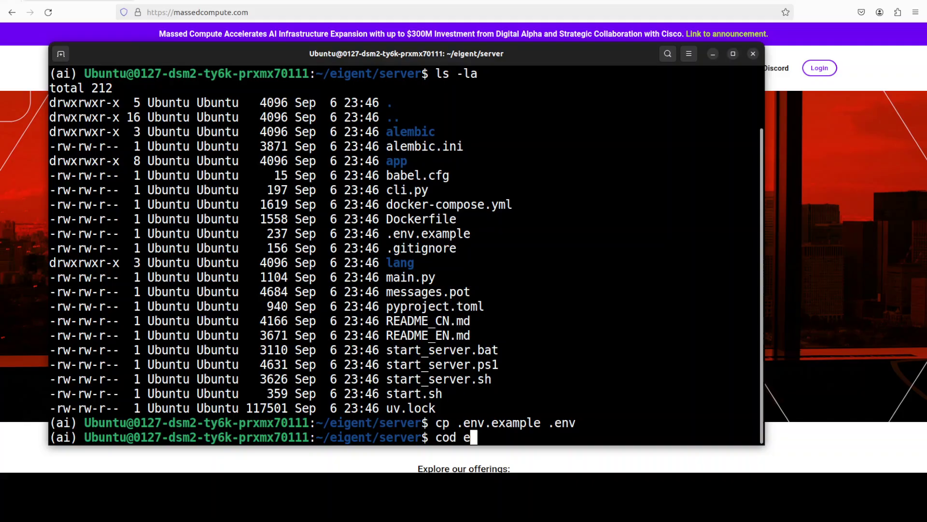
key("BackSpace")
key("BackSpace")
key("BackSpace")
type("de .")
key("Return")
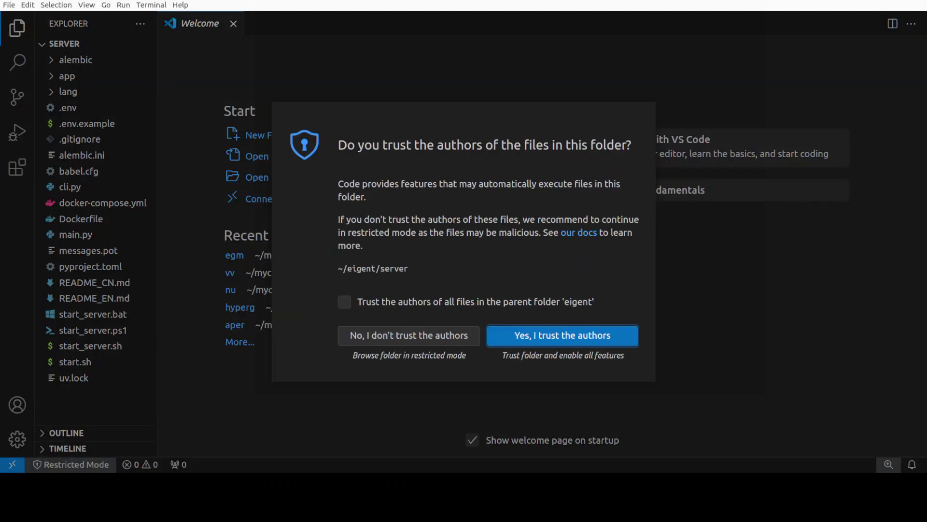
key("Return")
left_click(96, 108)
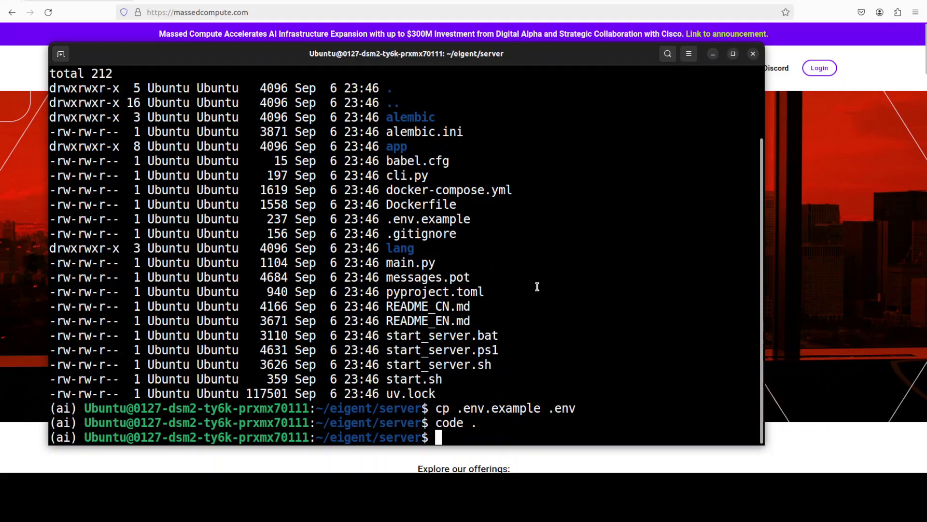
Build and start the server containers in the background from the terminal with docker compose up -d.
type("clear")
key("Return")
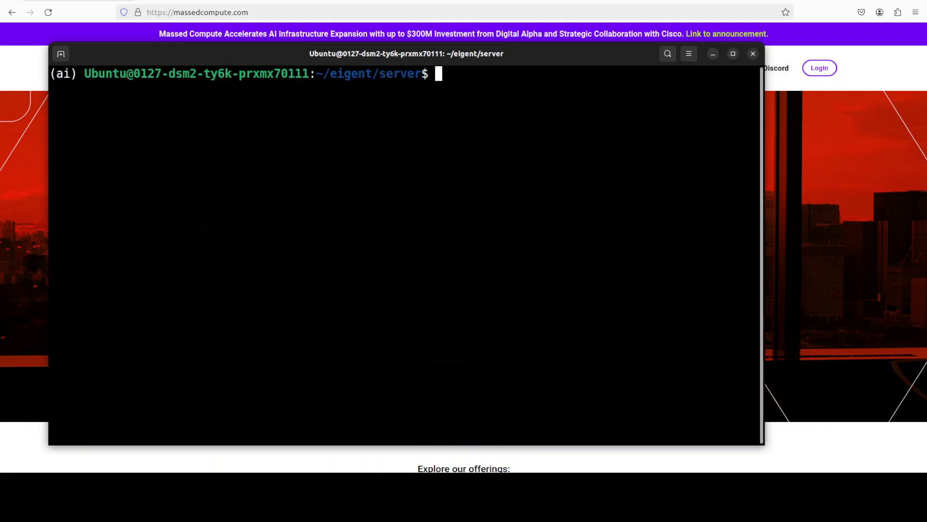
right_click(371, 134)
left_click(491, 181)
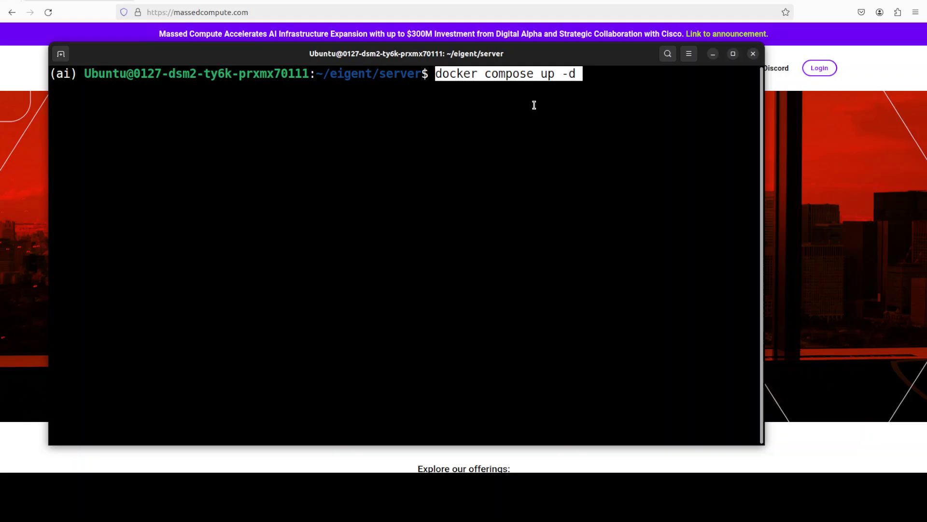
key("Return")
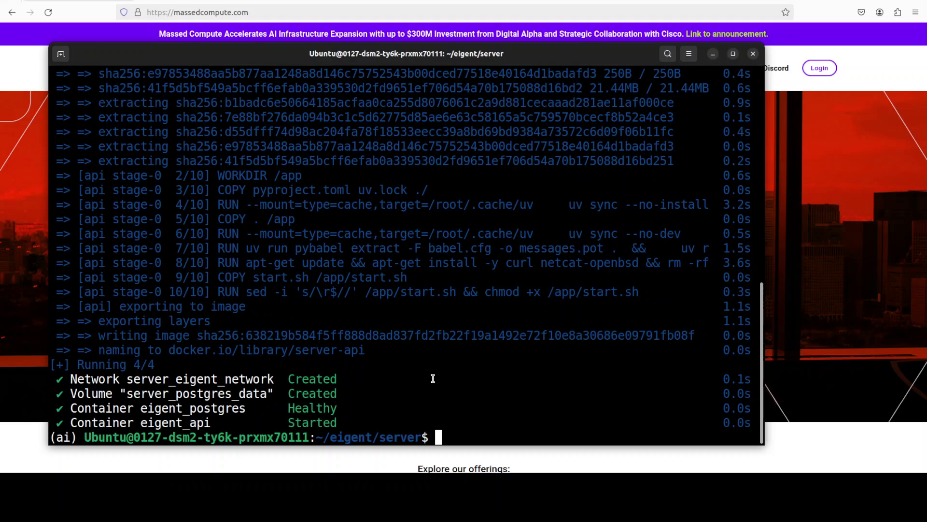
type("clear")
key("Return")
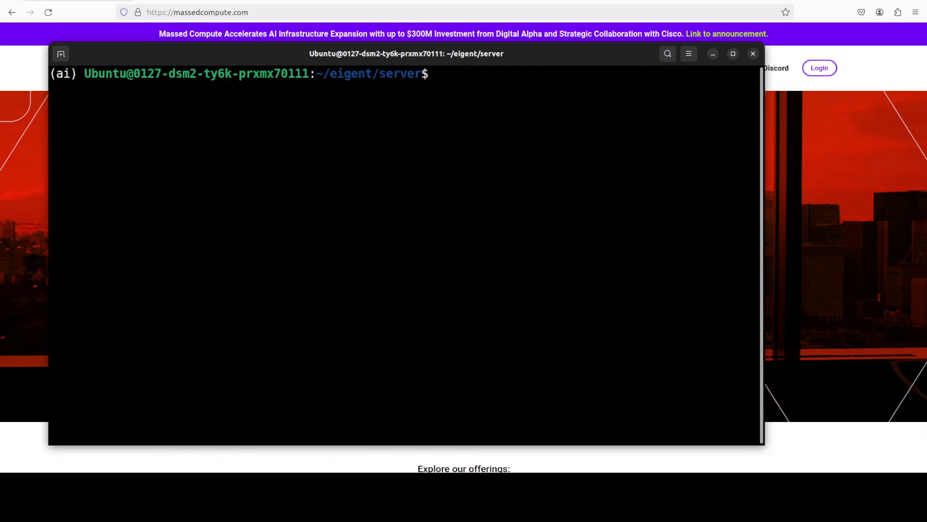
List the running Docker containers and clear the terminal.
type("docker ps")
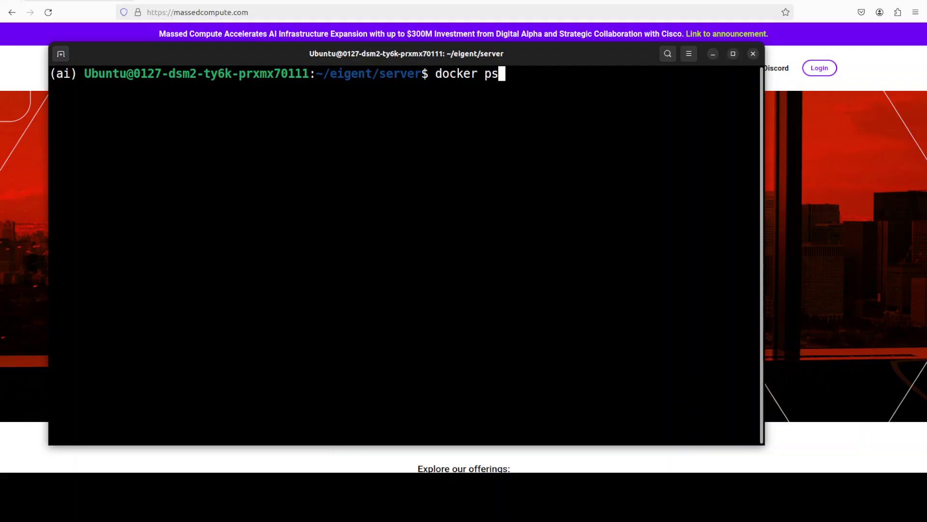
key("Return")
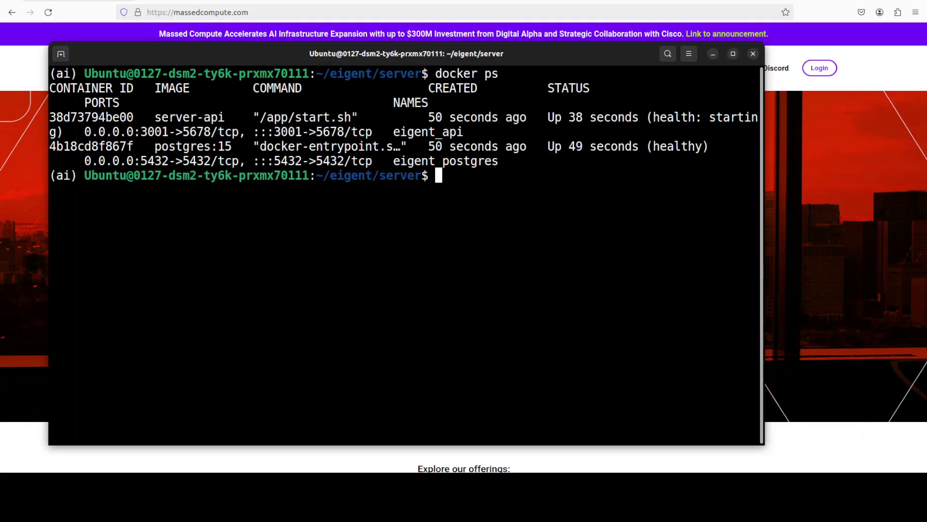
type("clear")
key("Return")
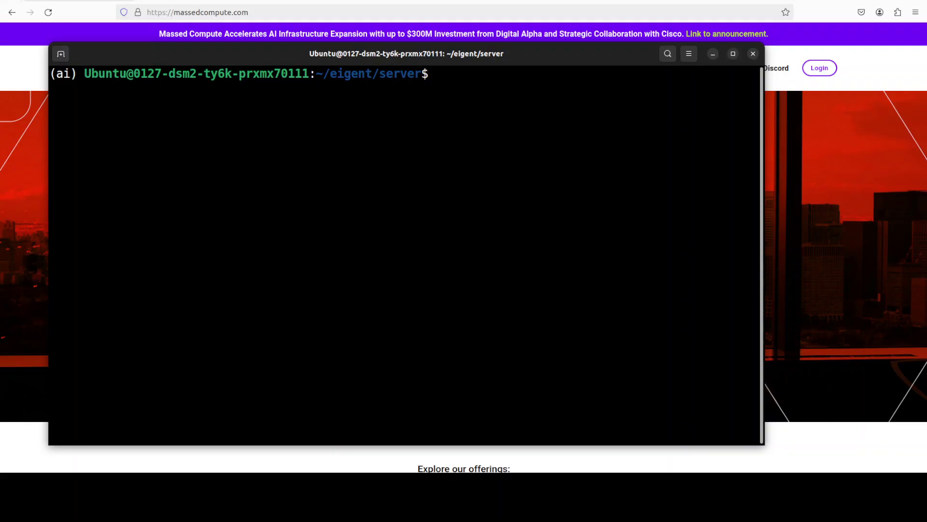
Go back up to the eigent directory and list all its files, including hidden ones, with details.
type("cd ..")
key("Return")
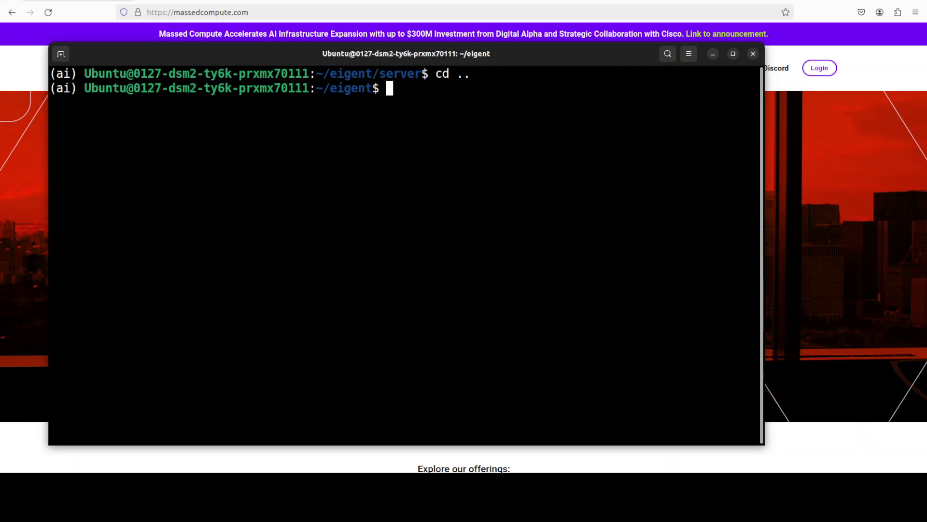
type("ls -la")
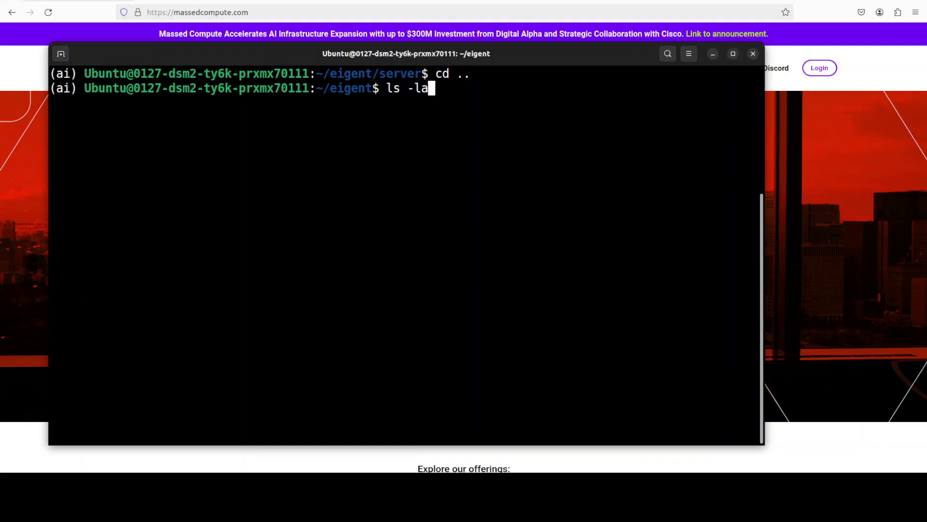
key("Return")
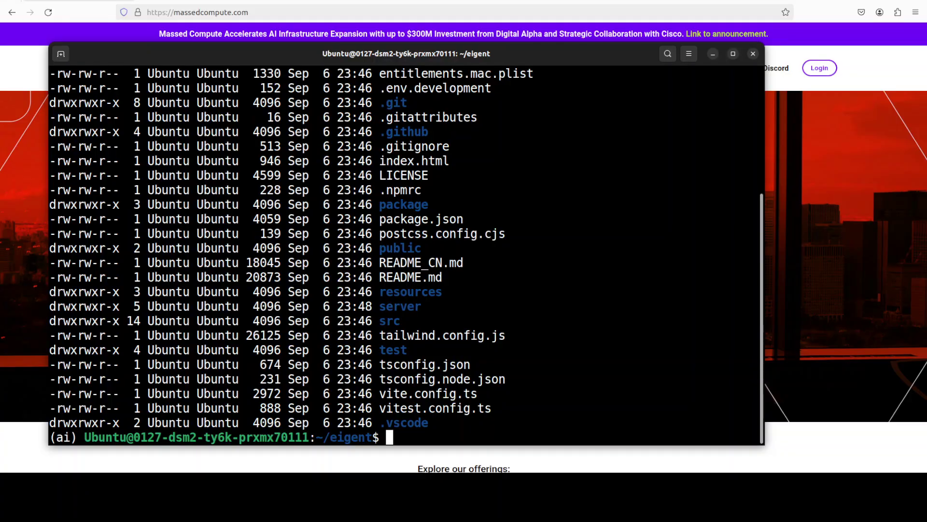
Review the VITE_PROXY_URL setting in the eigent project's .env.development file in VS Code.
left_click(7, 134)
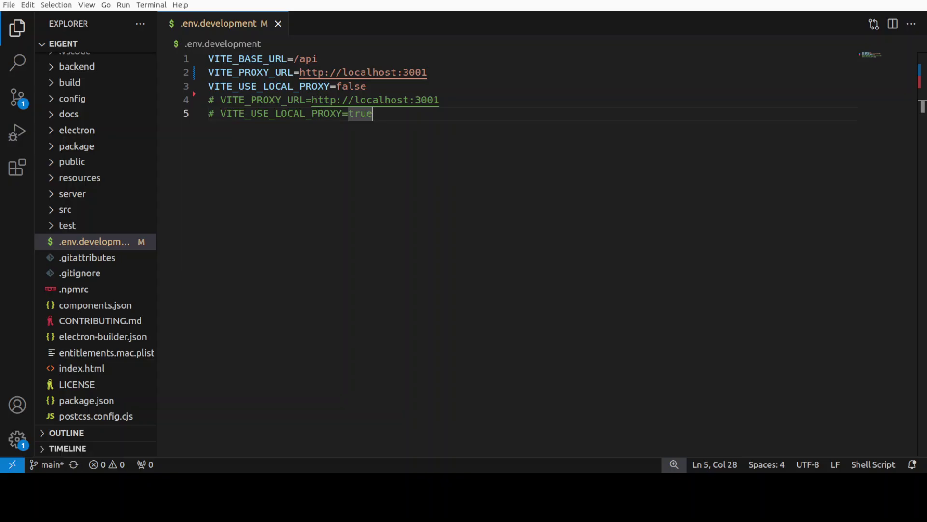
left_click_drag(439, 73, 245, 72)
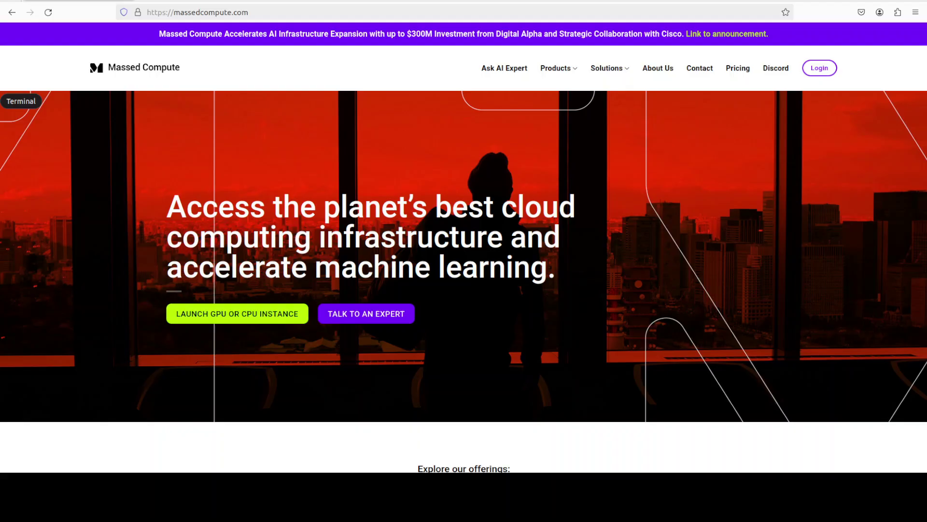
Install the project's Node packages with npm install in the terminal's eigent directory and clear the screen.
key("ctrl+alt+t")
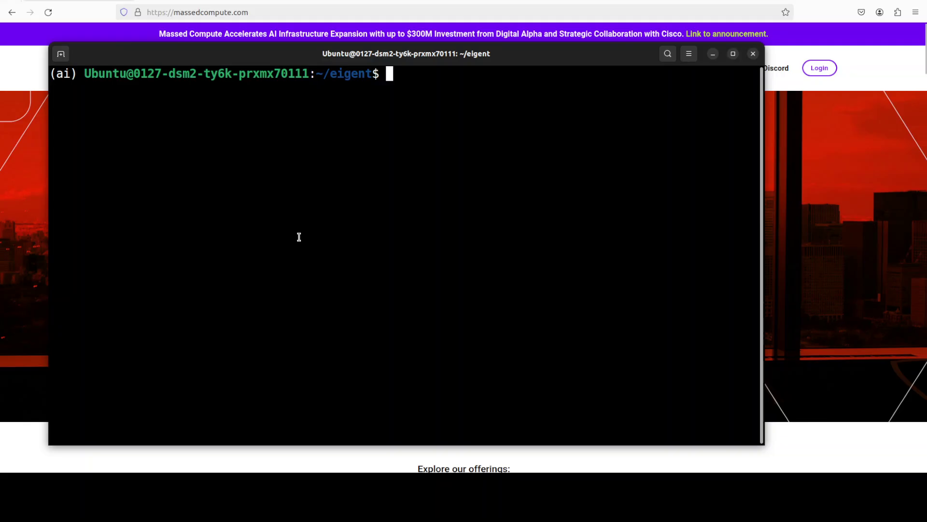
type("npm install")
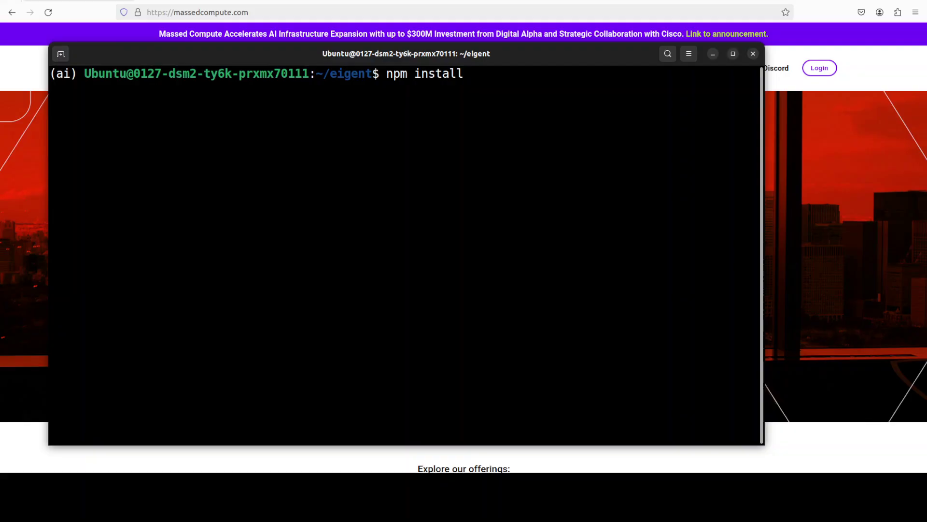
key("Return")
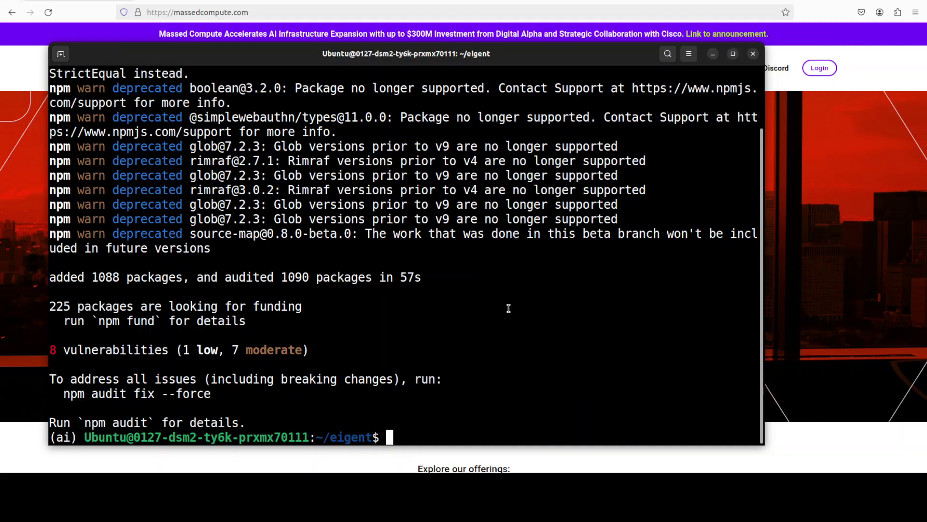
type("clear")
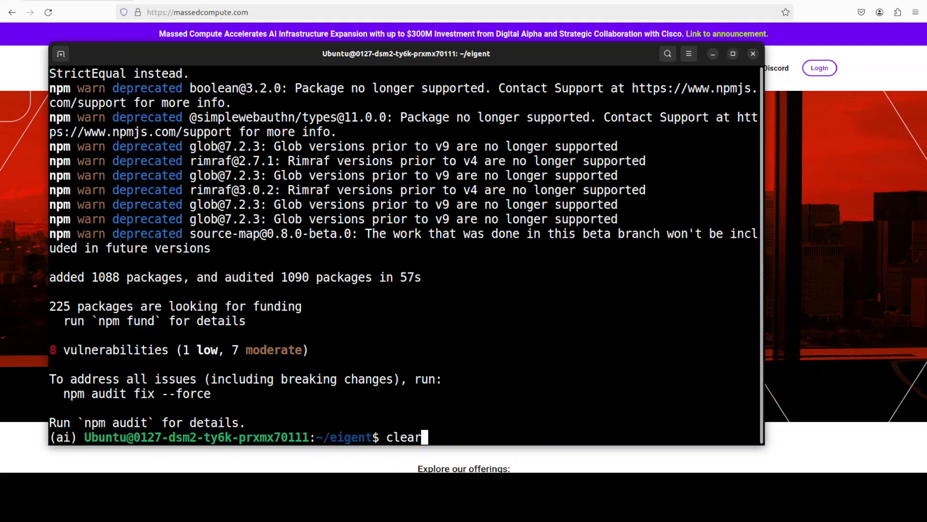
key("Return")
Launch the Eigent desktop app in development mode with npm run dev.
right_click(331, 111)
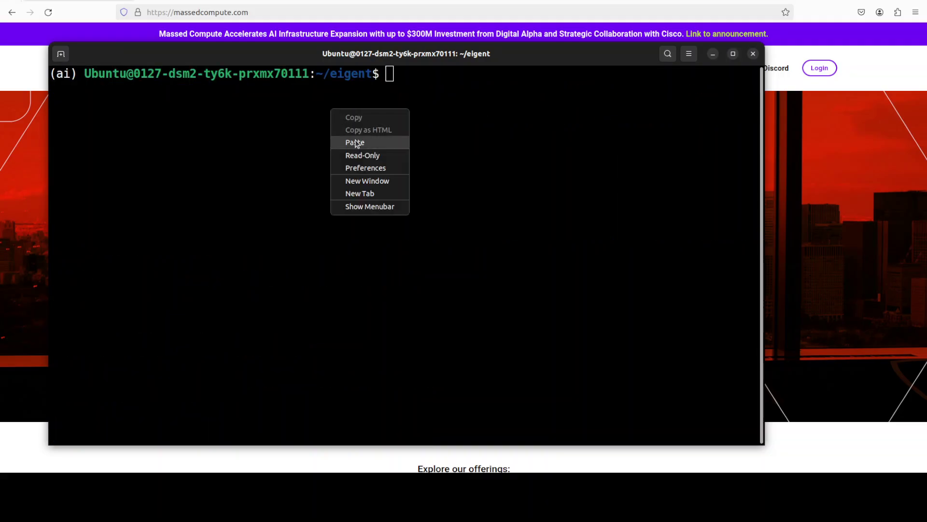
left_click(369, 141)
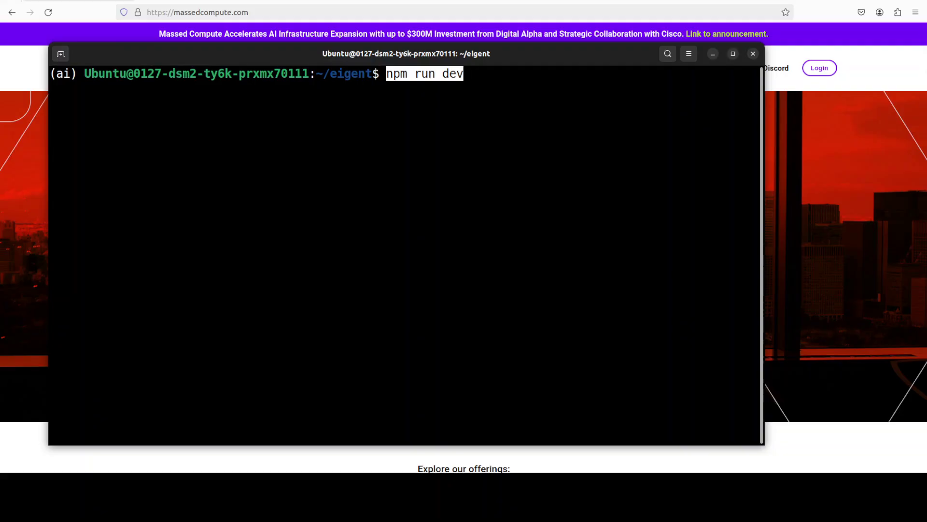
key("Return")
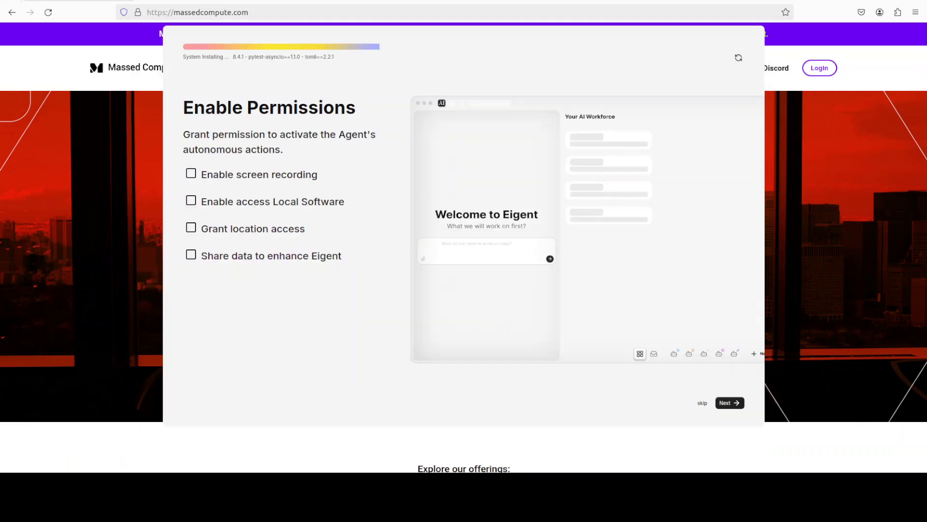
Enable screen recording, local software access, location access and data sharing, and complete Eigent's introductory screens.
left_click(191, 173)
left_click(193, 202)
left_click(191, 228)
left_click(191, 256)
key("Return")
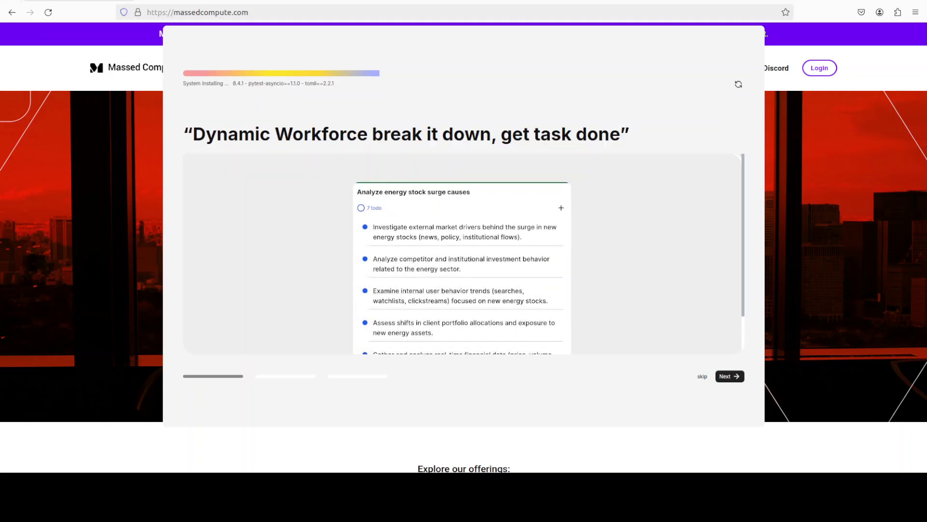
key("Return")
key("Return")
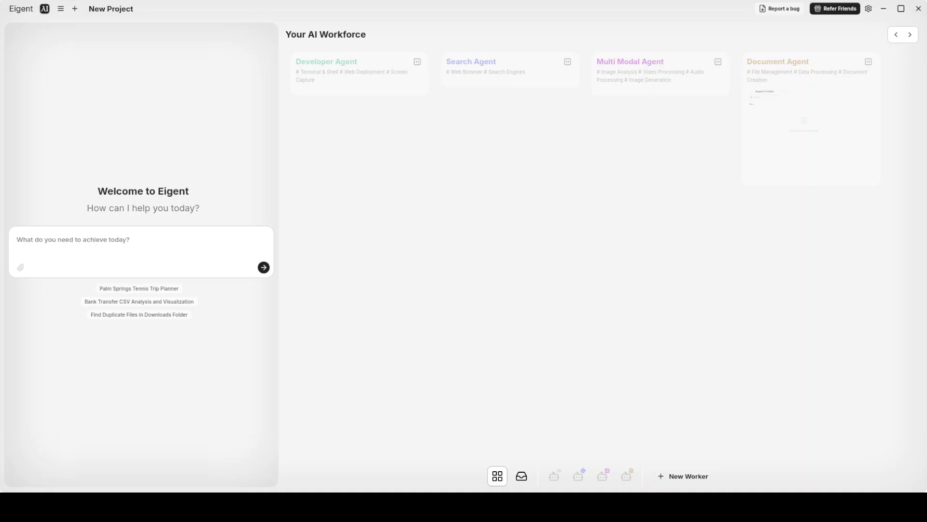
Open Eigent's settings and look over the channel's eigent videos on YouTube in the browser.
left_click(868, 9)
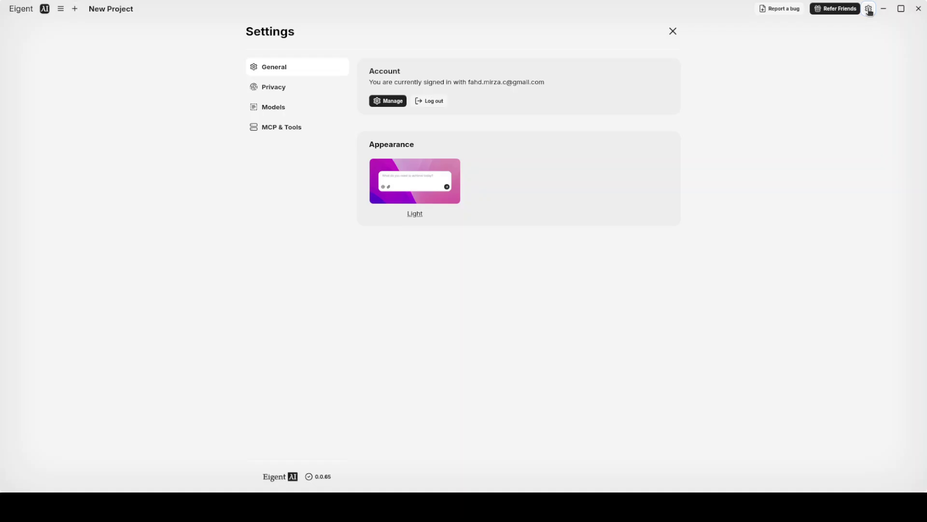
key("alt+Tab")
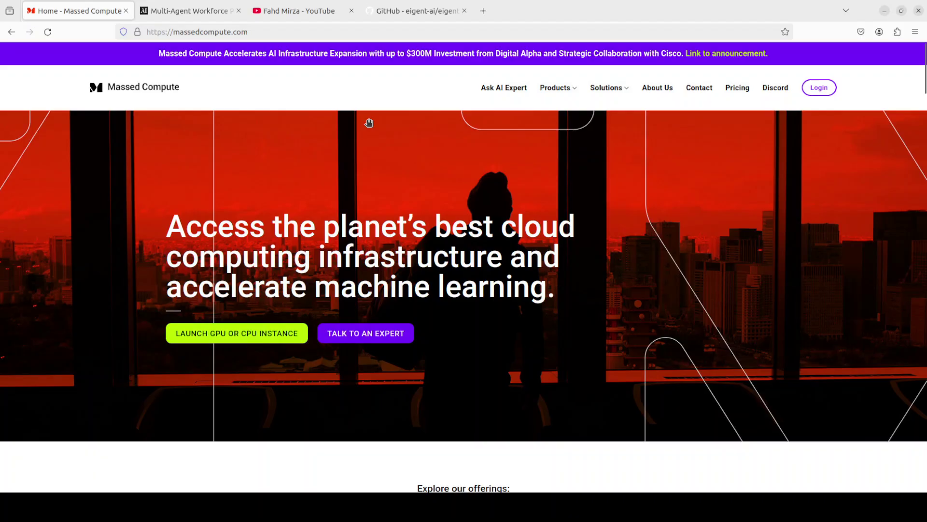
left_click(312, 12)
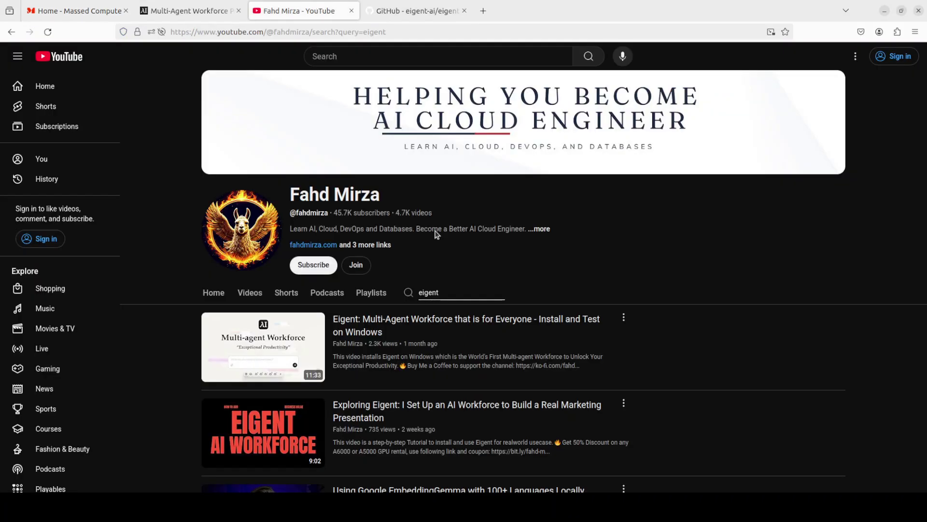
scroll(504, 347, "down", 2)
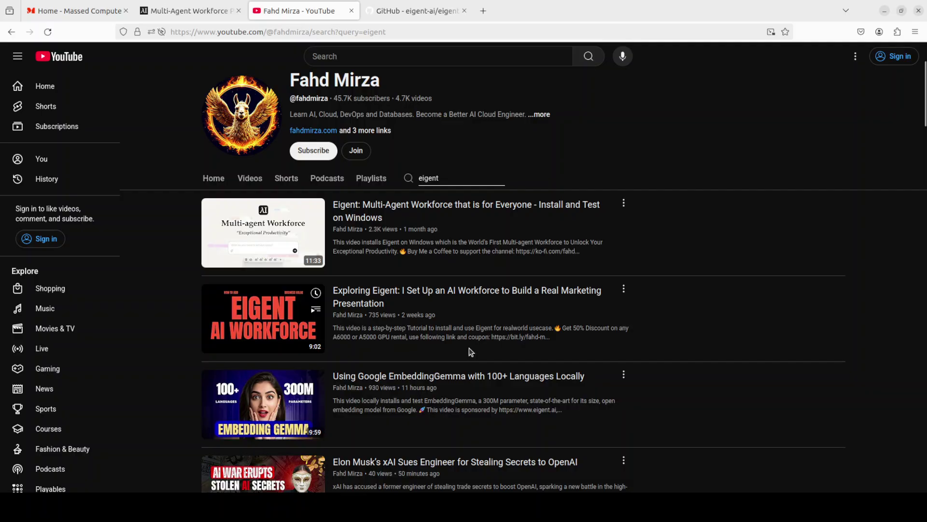
scroll(472, 352, "up", 2)
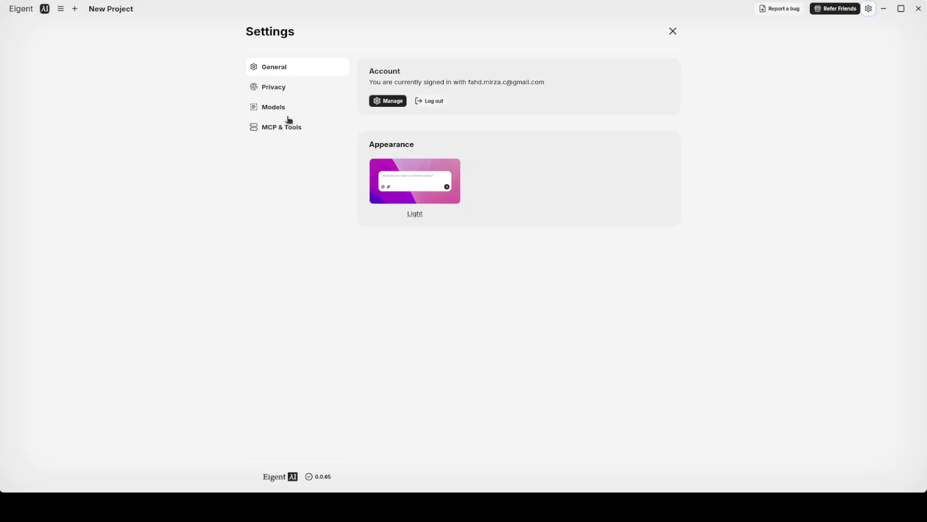
Examine Eigent's model settings, from the cloud and custom providers to the local model's platform choices, endpoint URL and model type.
left_click(269, 110)
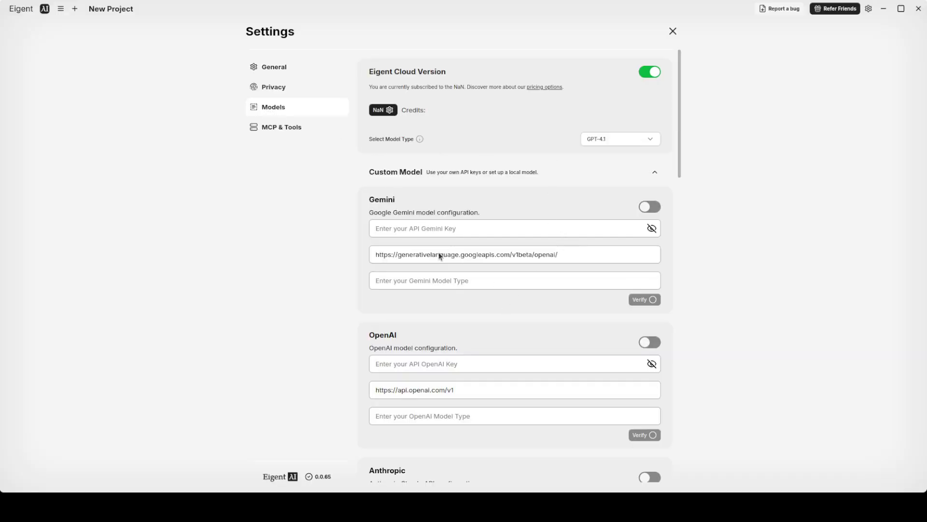
scroll(441, 254, "down", 1)
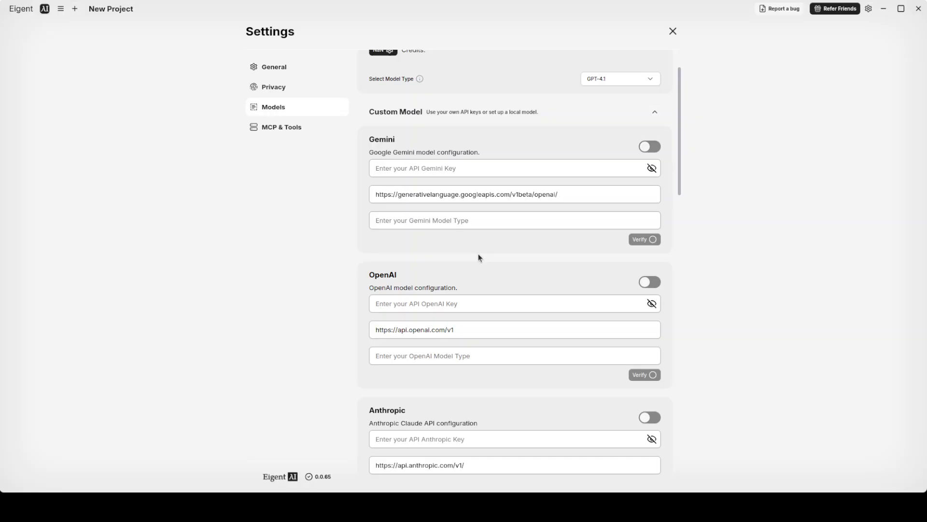
scroll(478, 254, "down", 3)
scroll(475, 253, "down", 8)
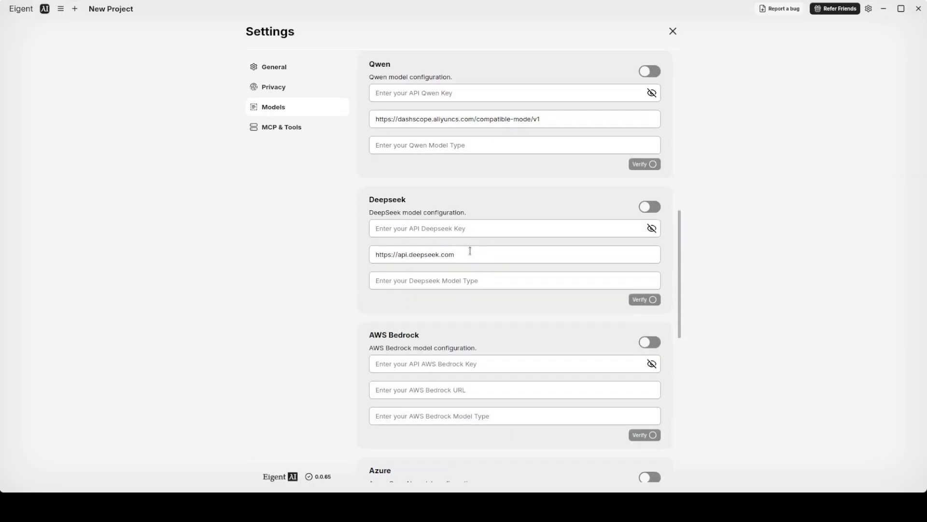
scroll(470, 251, "down", 5)
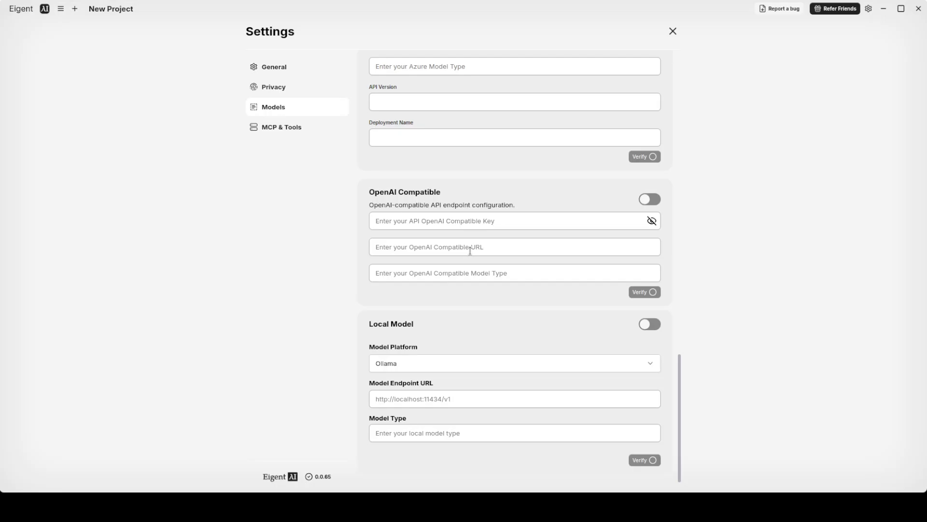
left_click(415, 369)
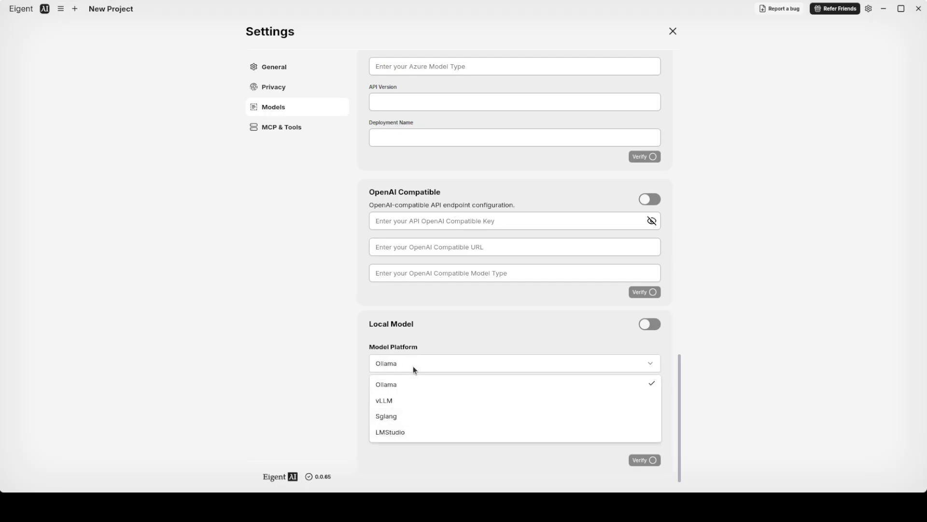
left_click(331, 386)
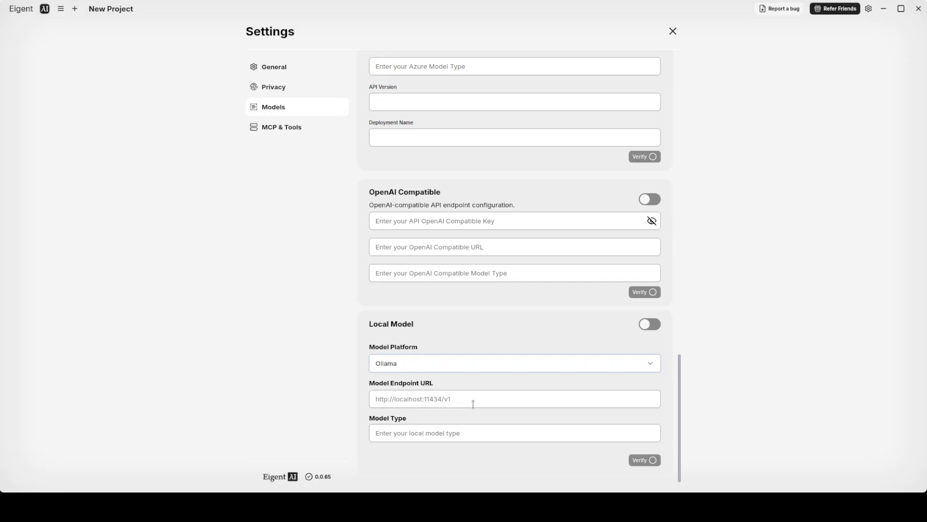
left_click(426, 402)
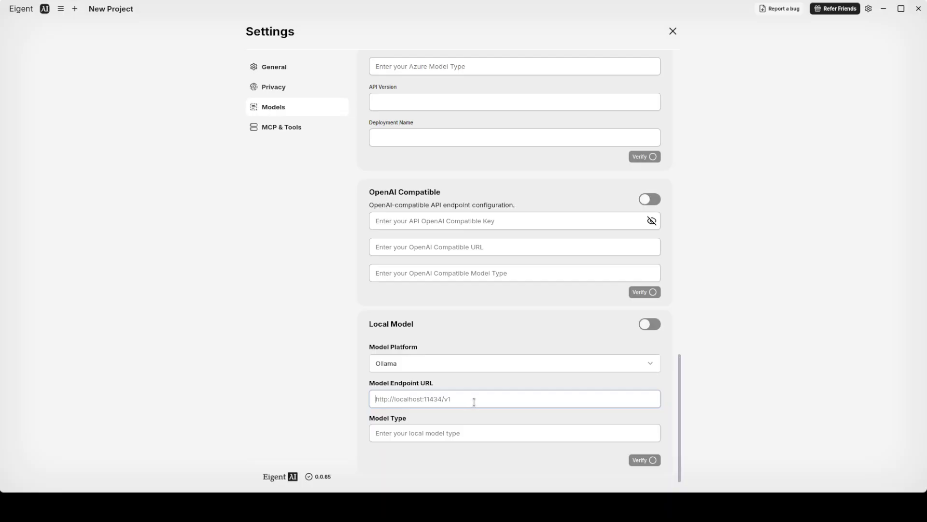
left_click(443, 437)
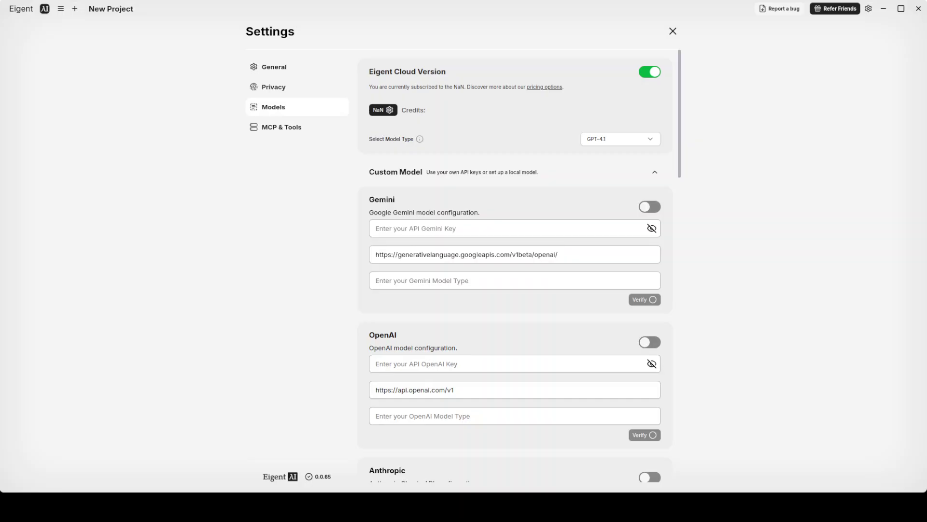
left_click(290, 128)
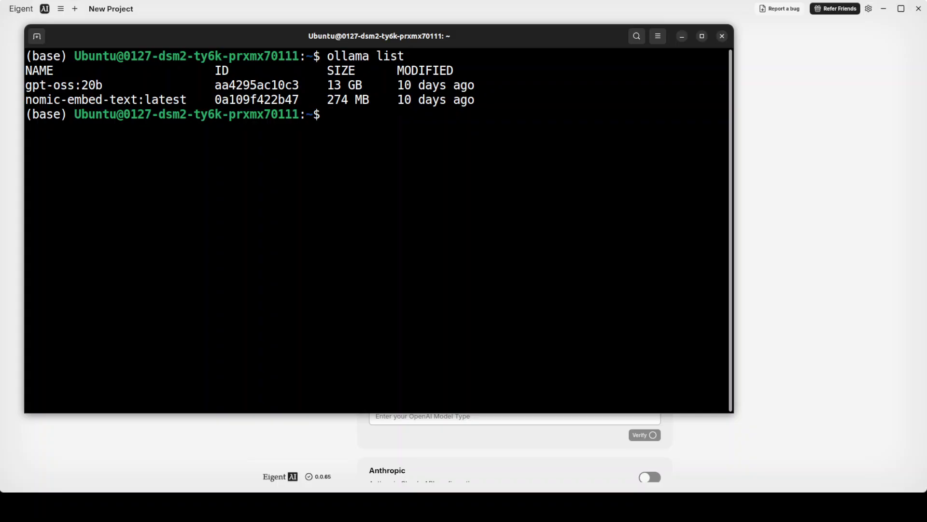
key("alt+Tab")
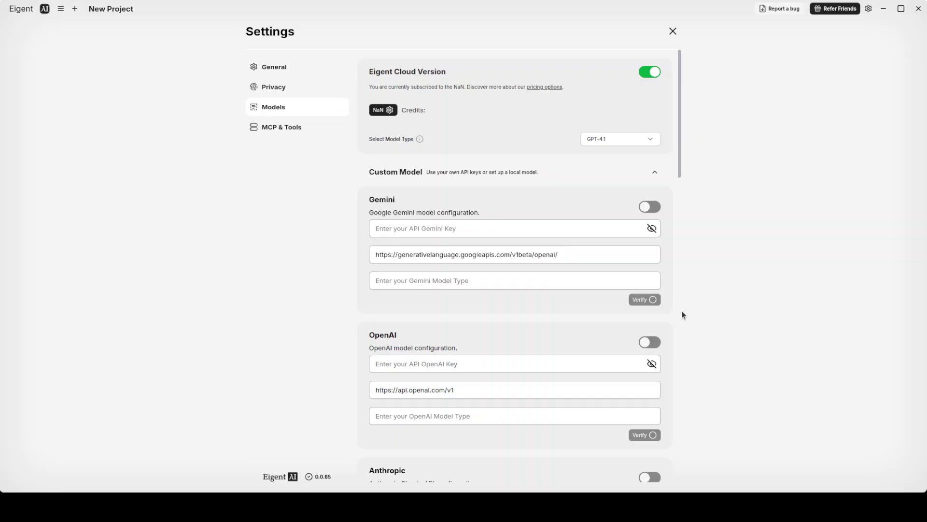
scroll(679, 419, "down", 15)
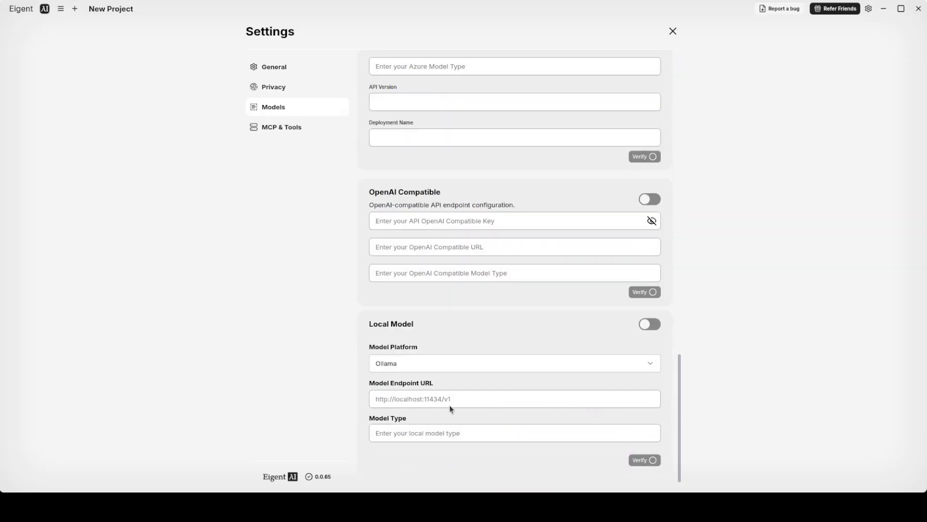
left_click(436, 434)
left_click(446, 397)
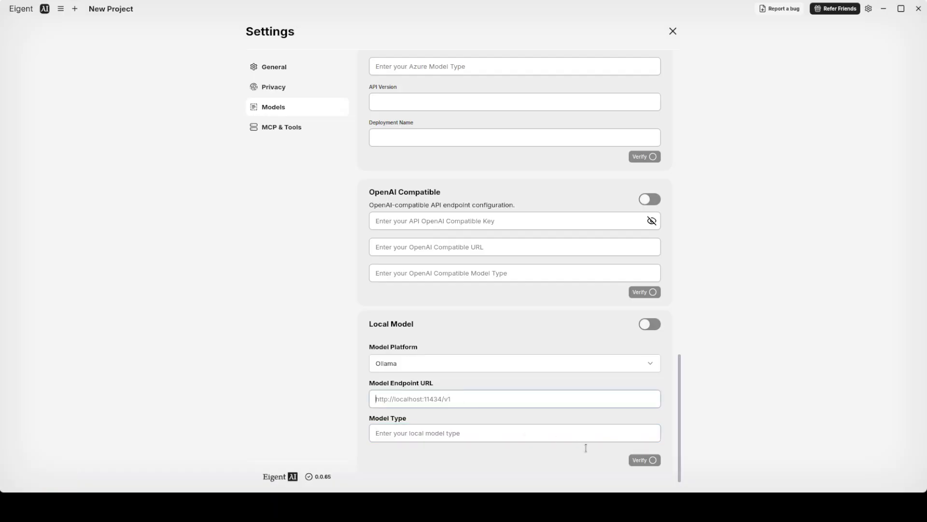
left_click(494, 437)
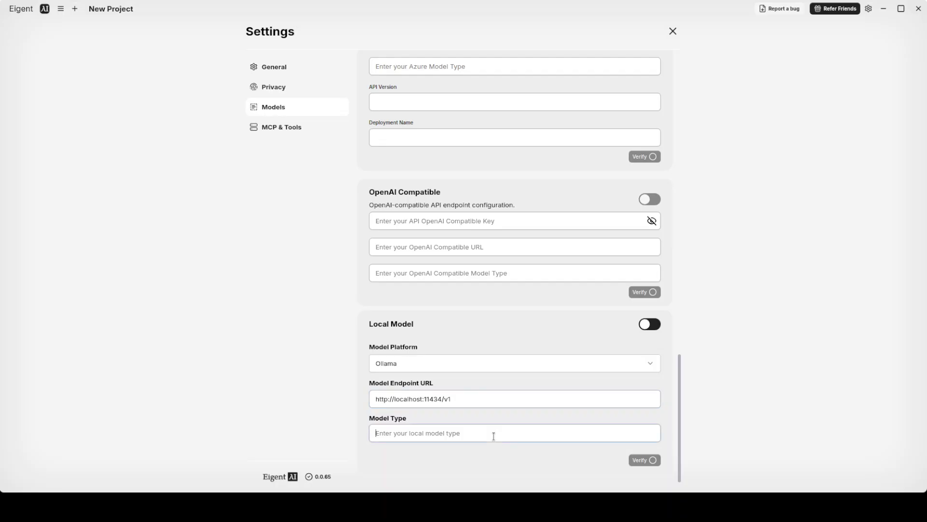
type("gpt-oss:20b")
left_click(640, 461)
left_click(641, 461)
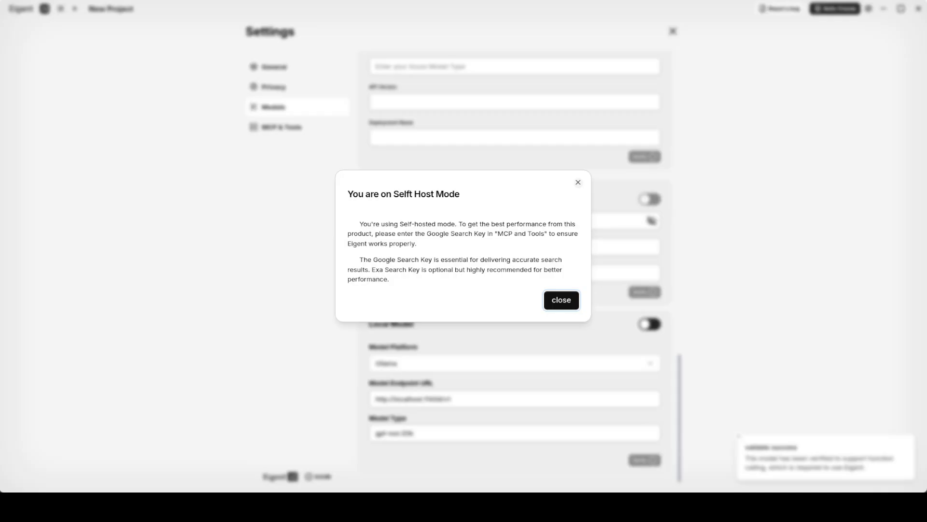
left_click(560, 301)
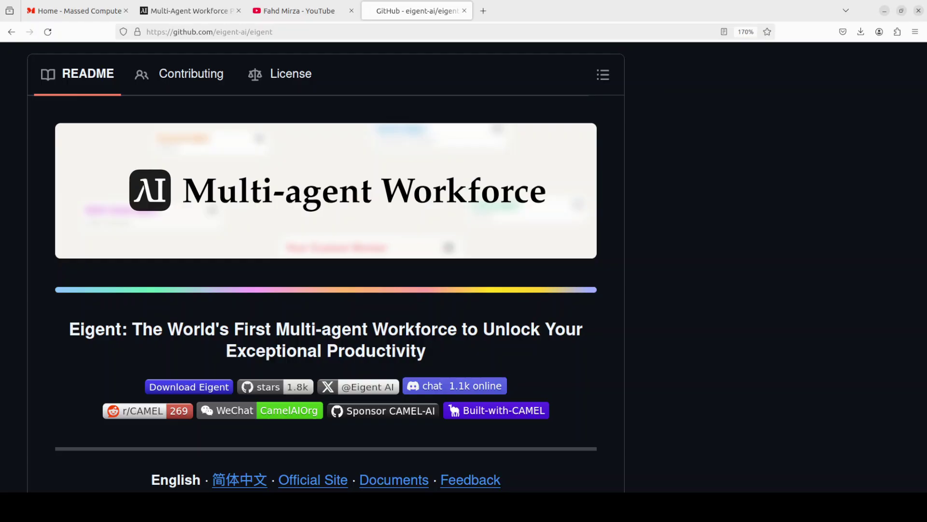
Switch from the GitHub repository to the YouTube channel page with the eigent videos.
key("ctrl+Page_Up")
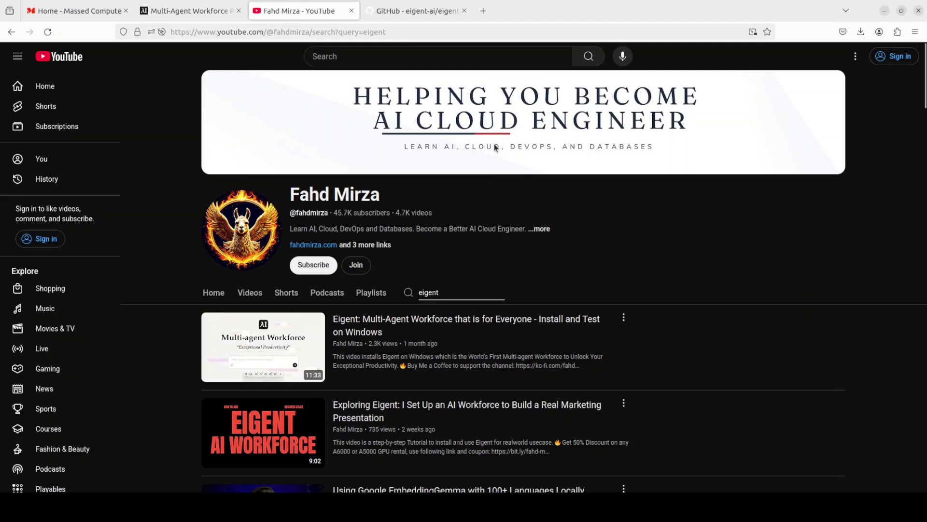